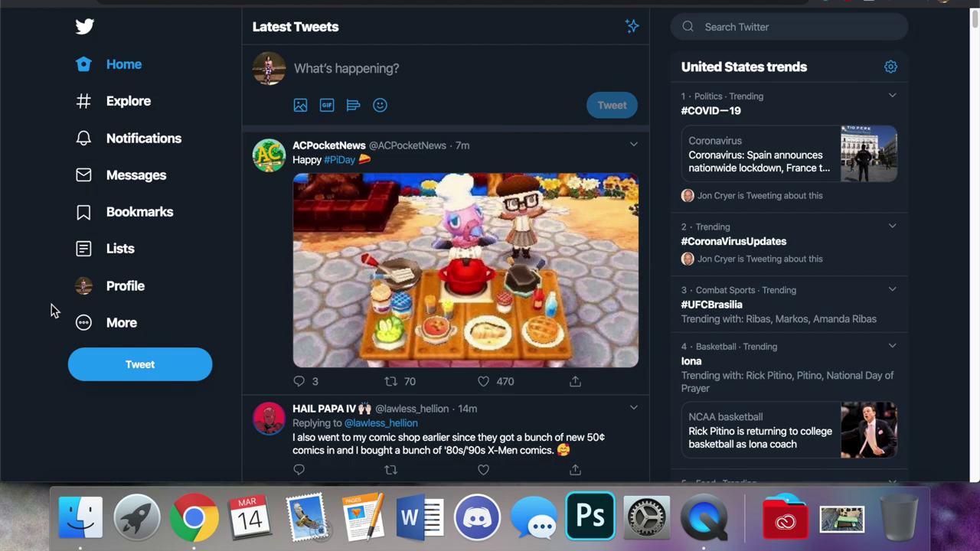
Open the More menu in the left sidebar to reveal the account and settings options
{"action": "left_click", "coordinate": [84, 325]}
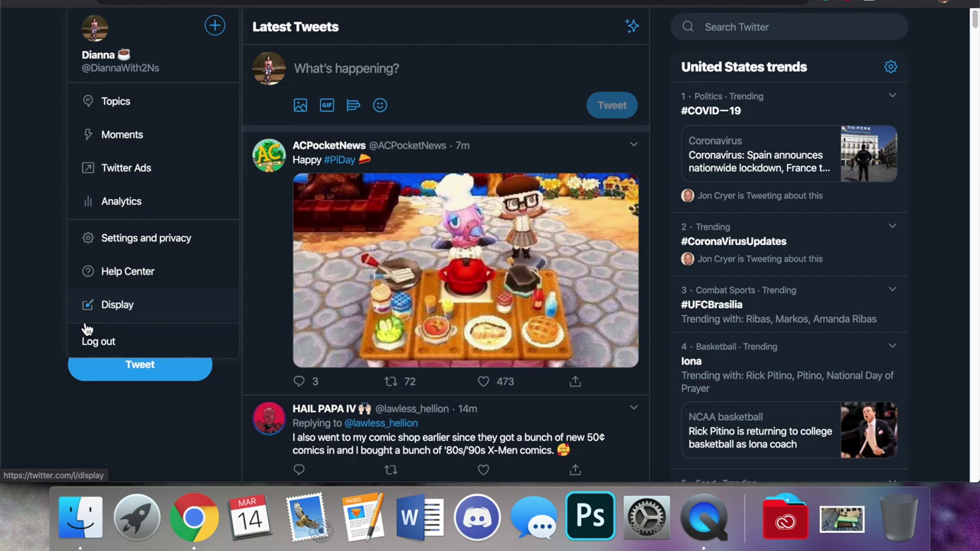
Check that Compose image descriptions is on under Settings and privacy > Accessibility, then return Home
{"action": "left_click", "coordinate": [170, 248]}
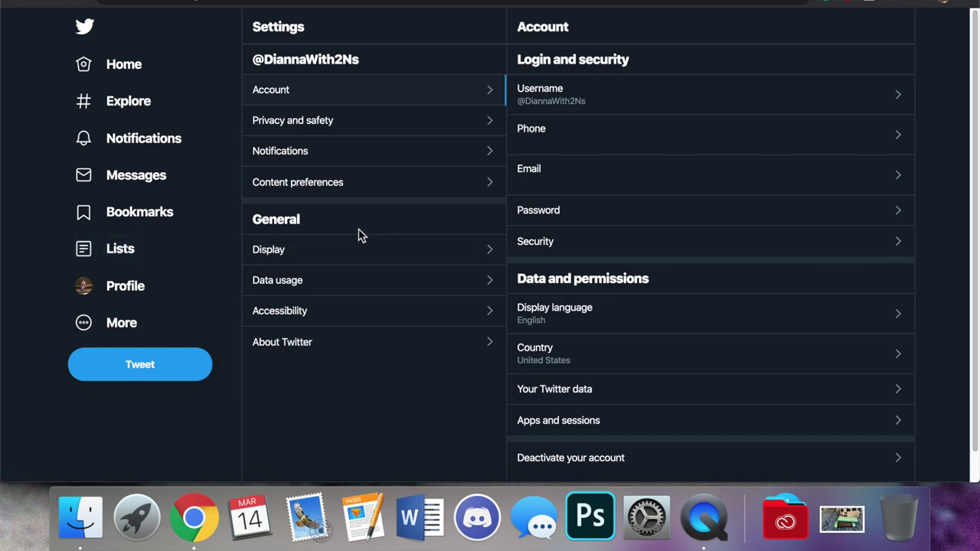
{"action": "left_click", "coordinate": [377, 318]}
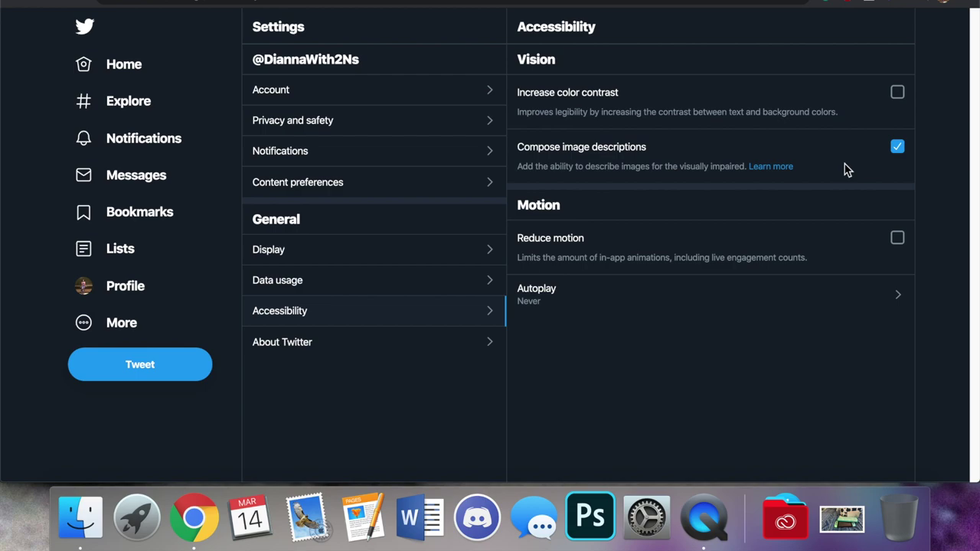
{"action": "left_click", "coordinate": [107, 74]}
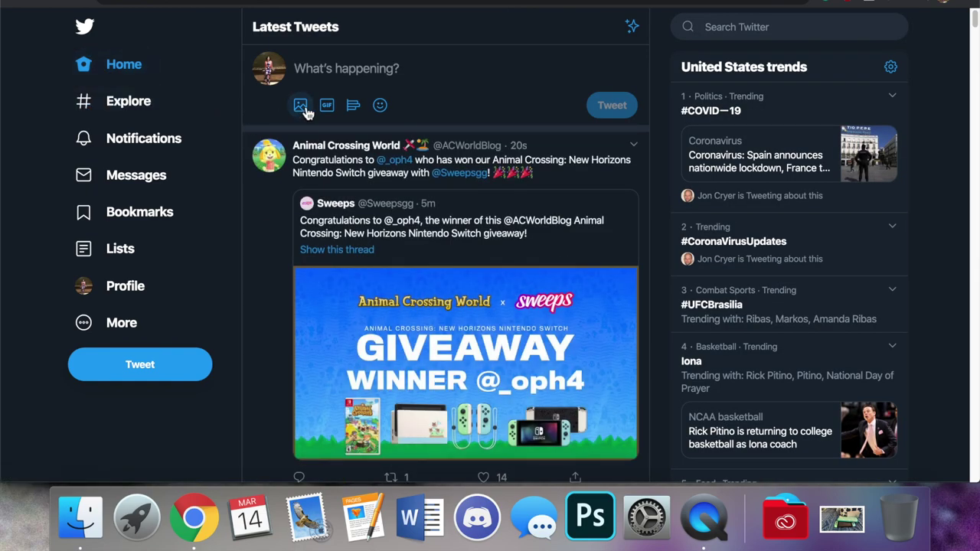
Attach IMG_4953.jpg from Downloads to a new tweet and open its Add description dialog
{"action": "left_click", "coordinate": [301, 107]}
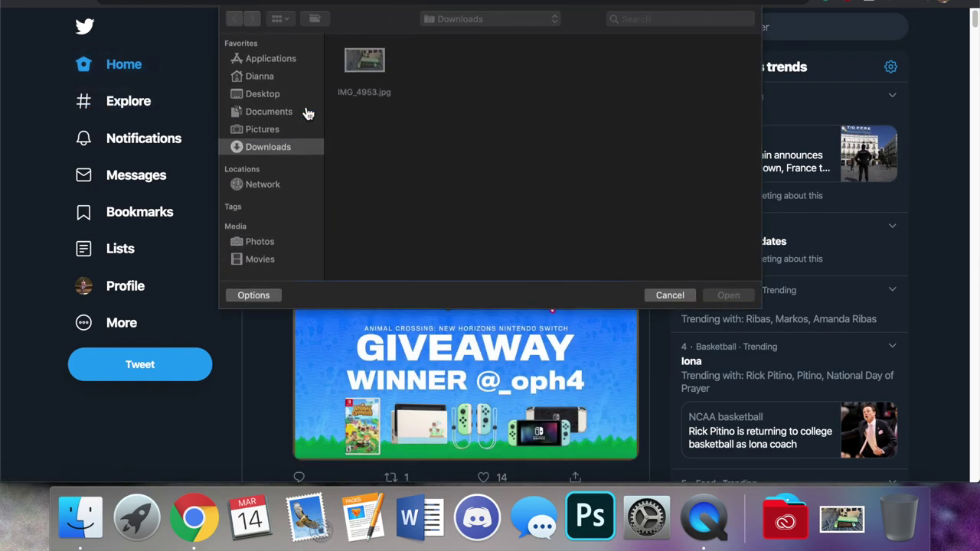
{"action": "double_click", "coordinate": [375, 76]}
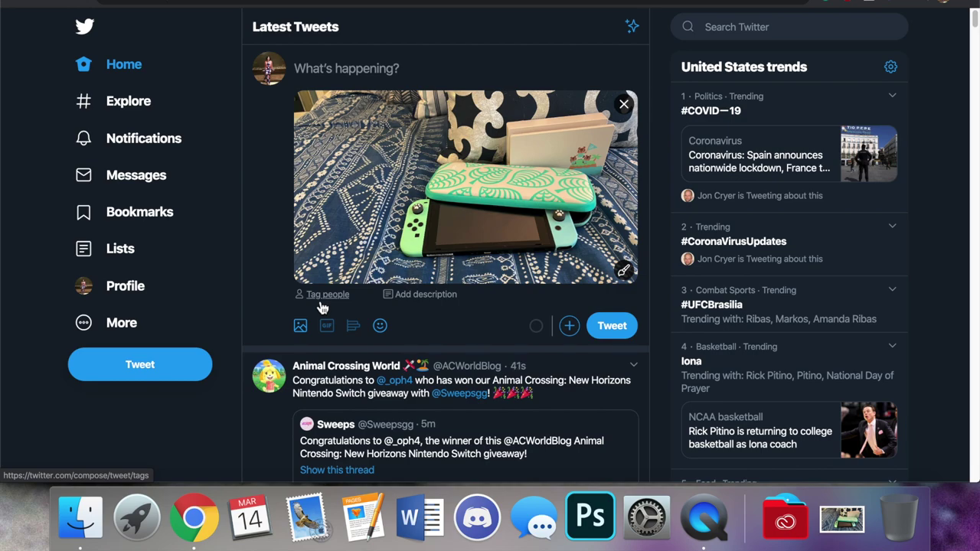
{"action": "left_click", "coordinate": [424, 303]}
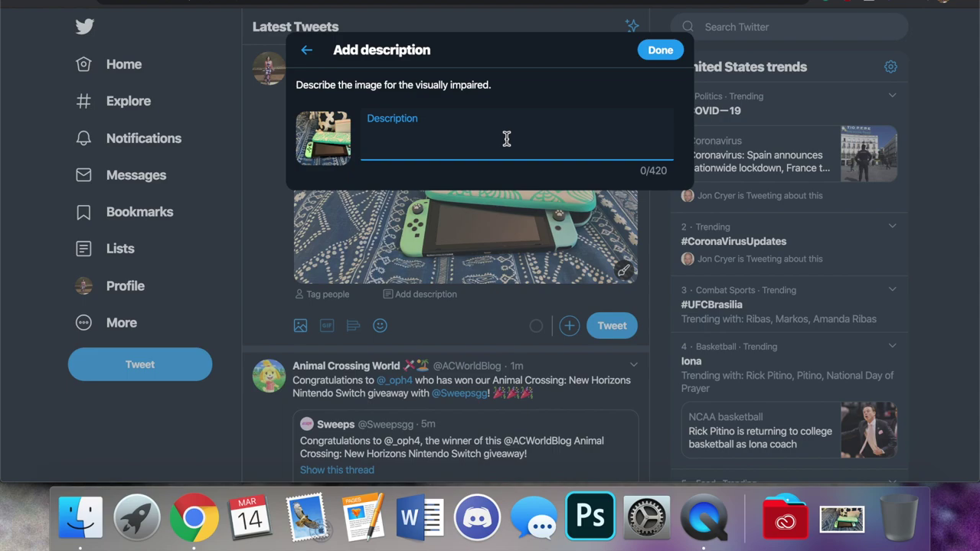
Save the alt text 'Special Edition Animal Crossing Nintendo Switch, poking out of the Aloha Edition case, with the special edition dock in the background.'
{"action": "type", "text": "S"}
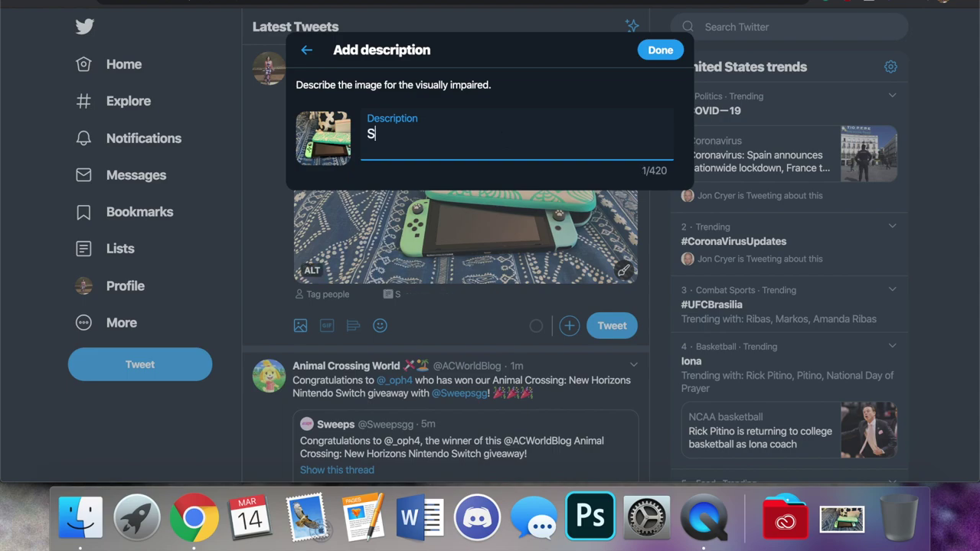
{"action": "type", "text": "pecial Edition "}
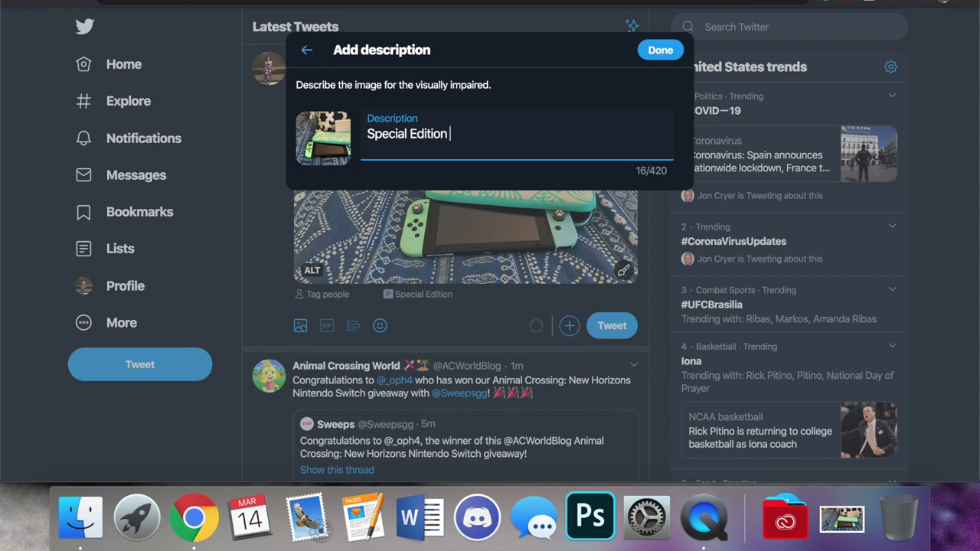
{"action": "type", "text": "Animal Crossing N"}
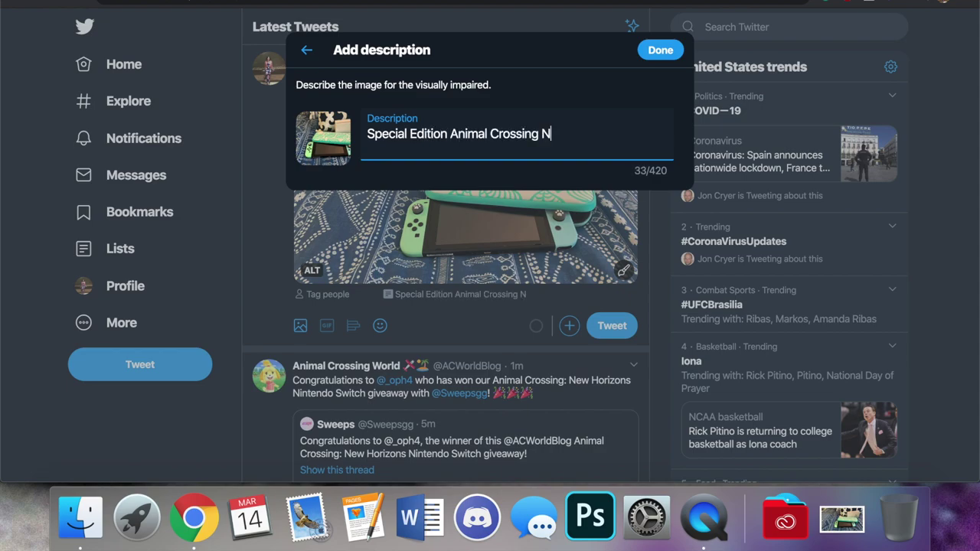
{"action": "type", "text": "intendo Switching"}
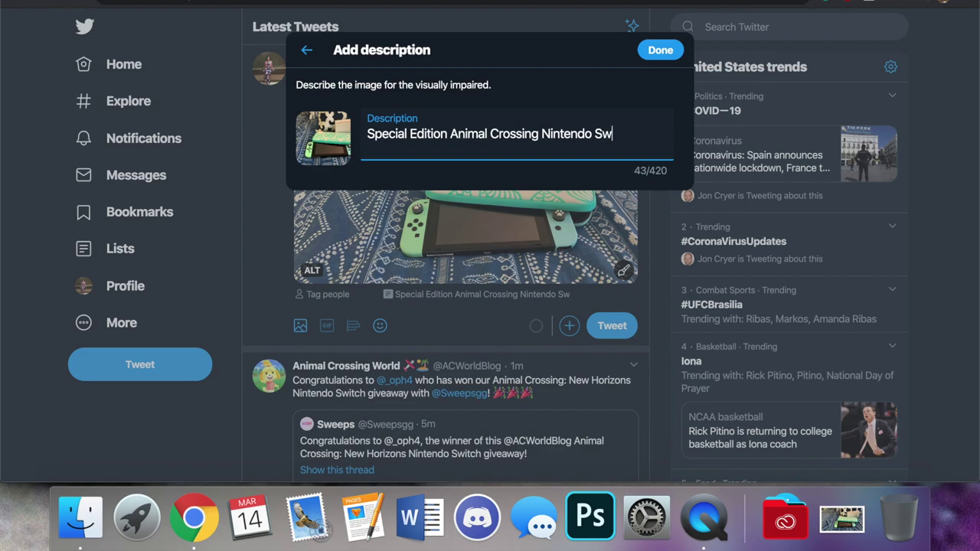
{"action": "key", "text": "BackSpace"}
{"action": "key", "text": "BackSpace"}
{"action": "key", "text": "BackSpace"}
{"action": "type", "text": ", poking"}
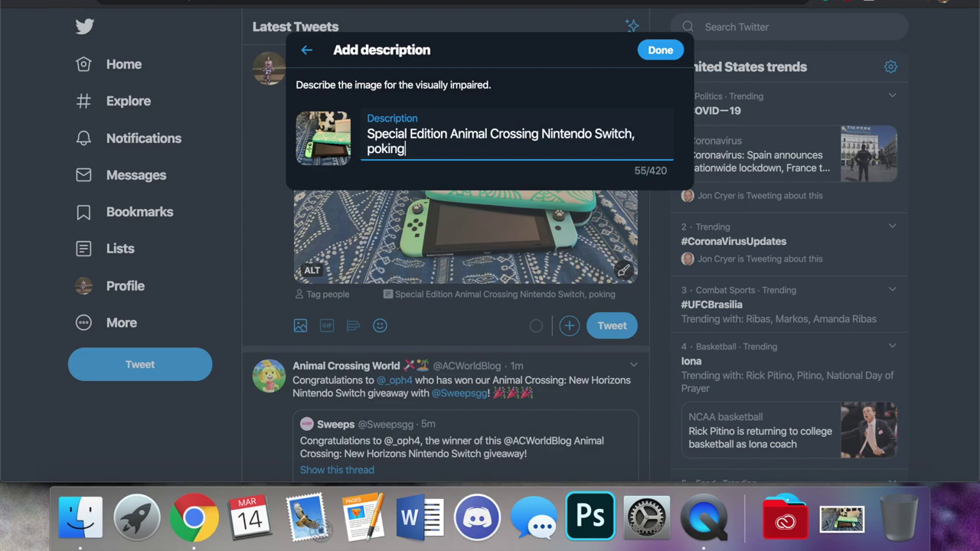
{"action": "type", "text": " out of the Aloah"}
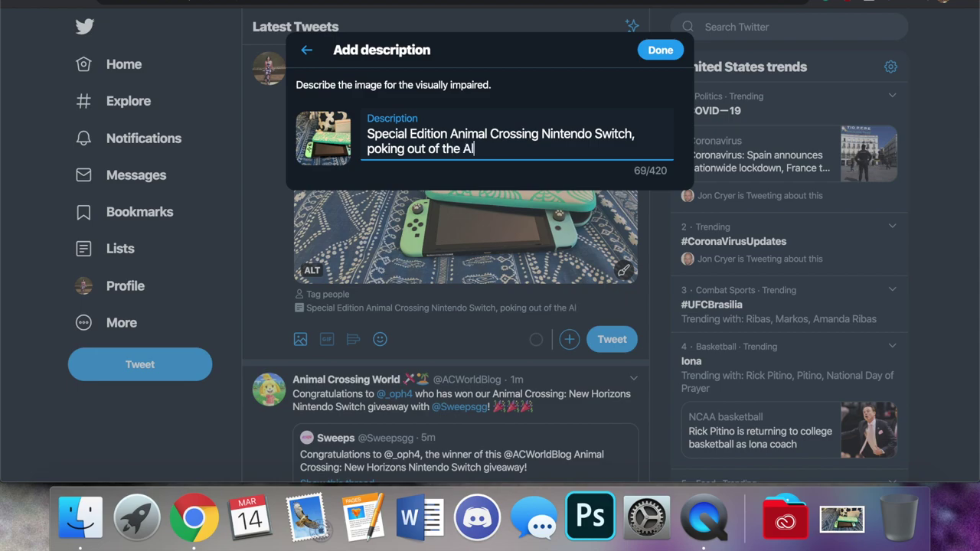
{"action": "key", "text": "BackSpace"}
{"action": "key", "text": "BackSpace"}
{"action": "type", "text": "ha Edition case,"}
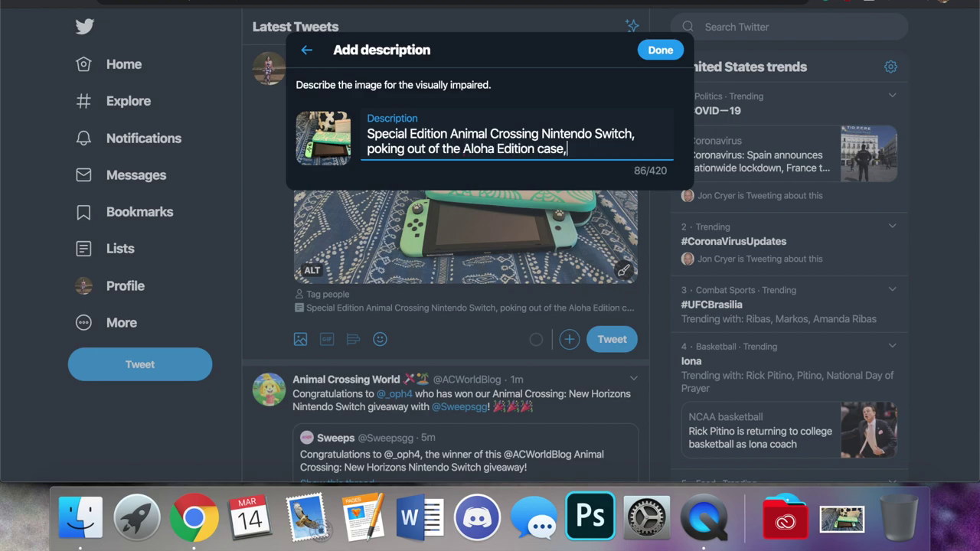
{"action": "type", "text": " with the special e"}
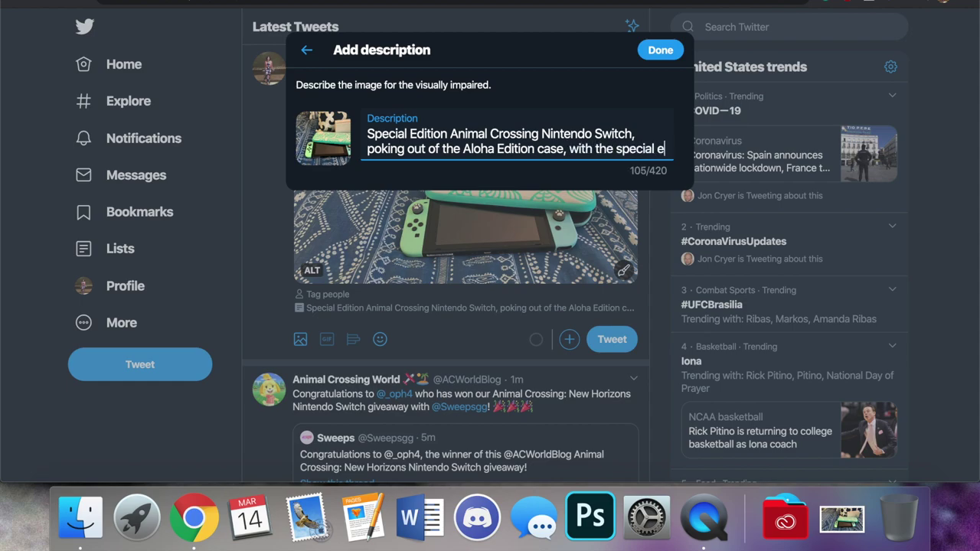
{"action": "type", "text": "dition dock in th"}
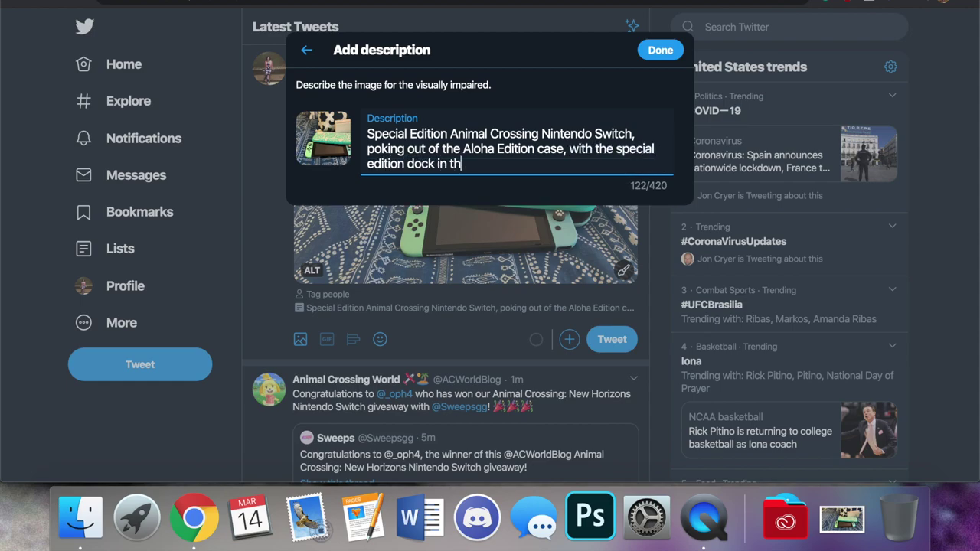
{"action": "type", "text": "e background"}
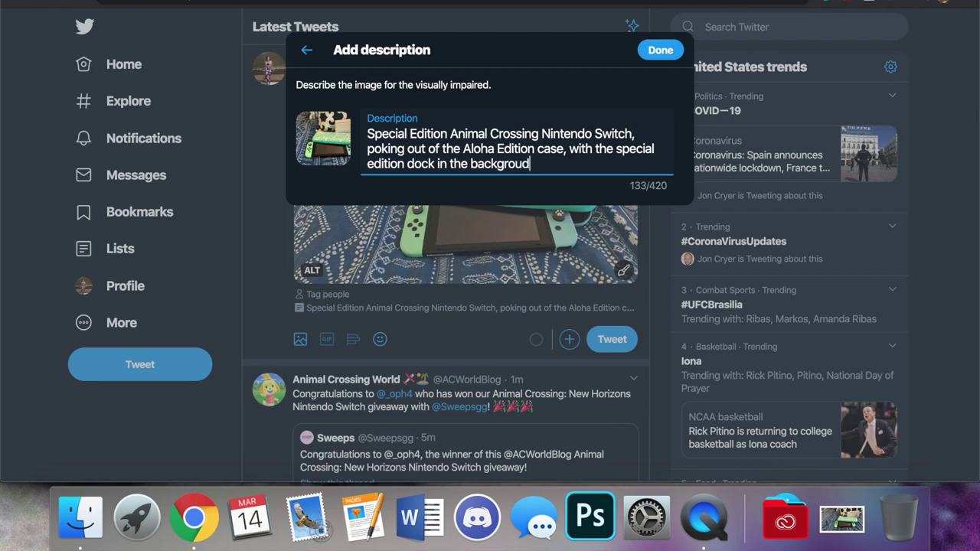
{"action": "type", "text": "."}
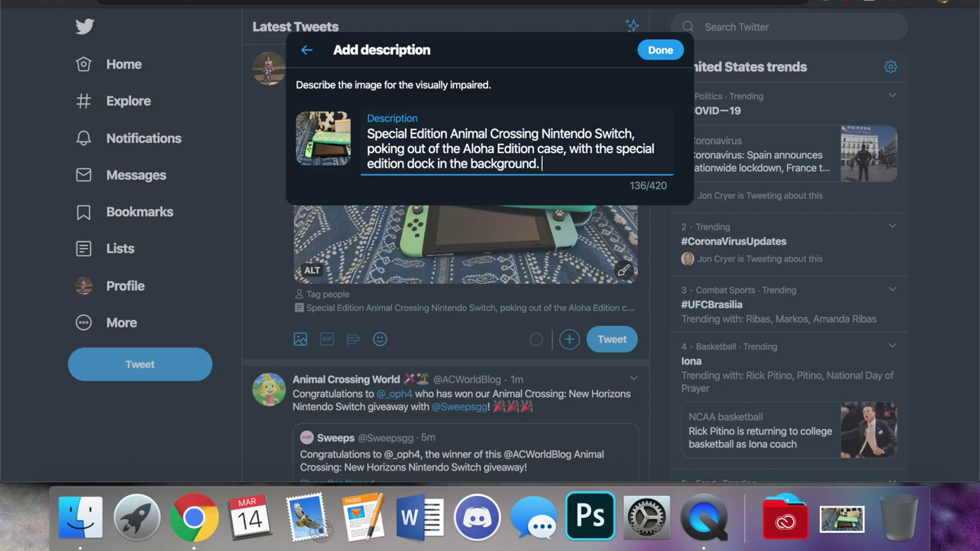
{"action": "left_click", "coordinate": [662, 50]}
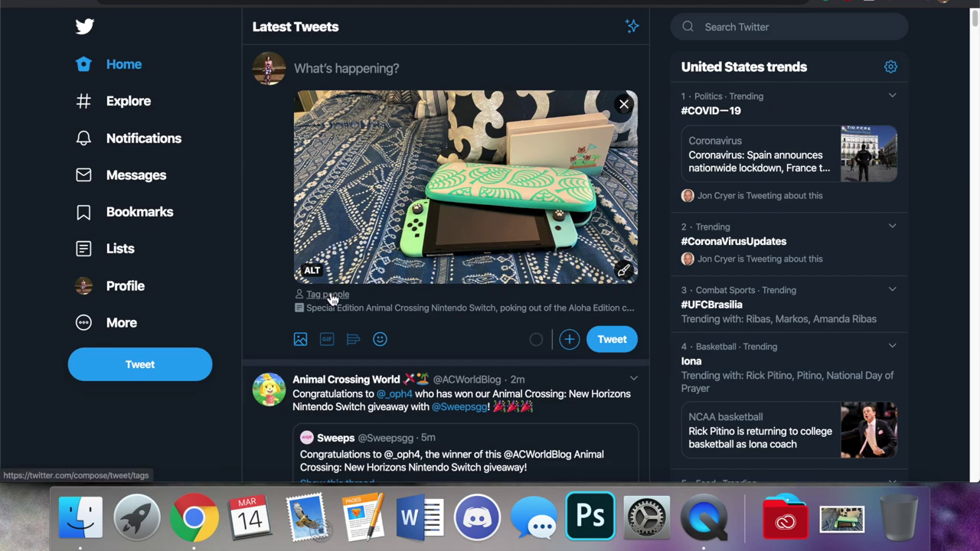
Reopen the photo's alt-text description to verify it, then leave the editor with the text kept
{"action": "left_click", "coordinate": [392, 317]}
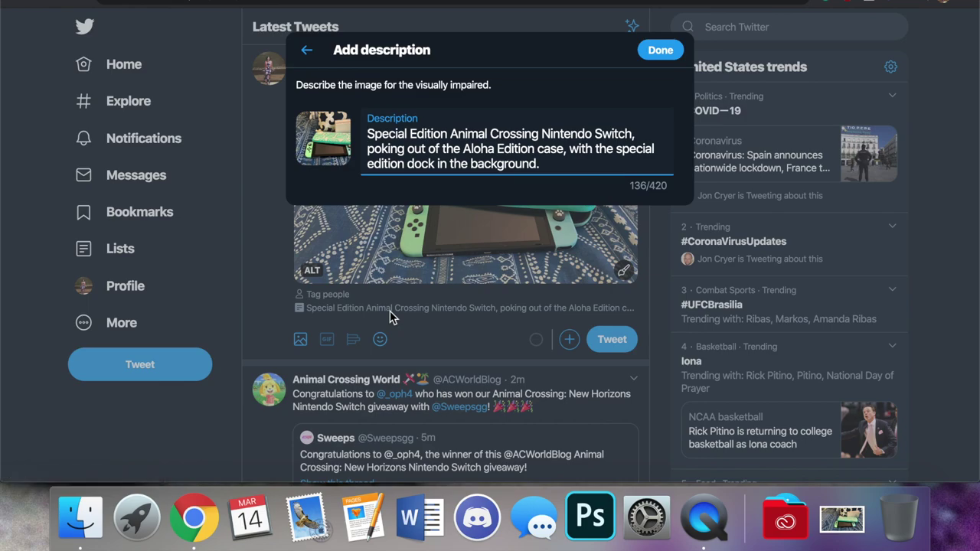
{"action": "left_click", "coordinate": [307, 52]}
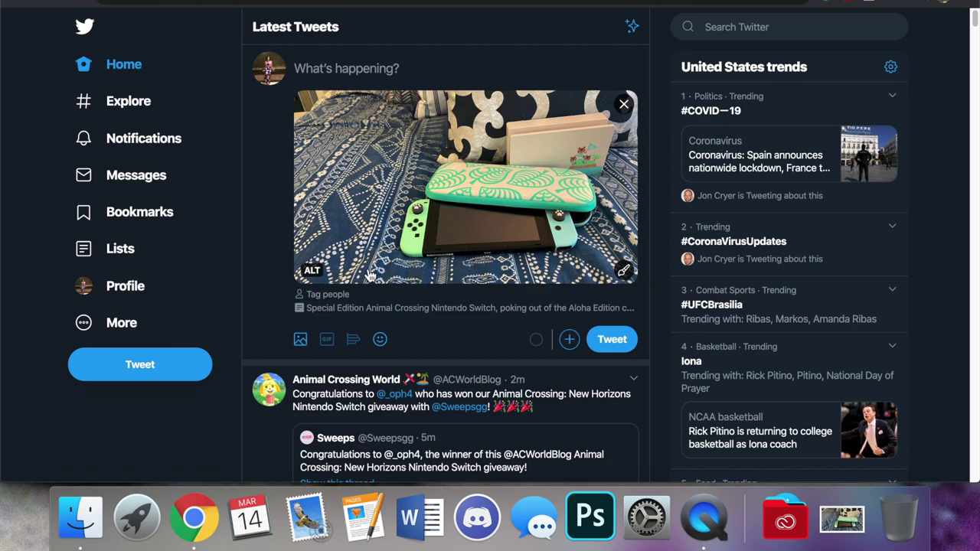
Post the tweet captioned 'It's so beautiful.' followed by the 😍 heart-eyes emoji
{"action": "left_click", "coordinate": [462, 70]}
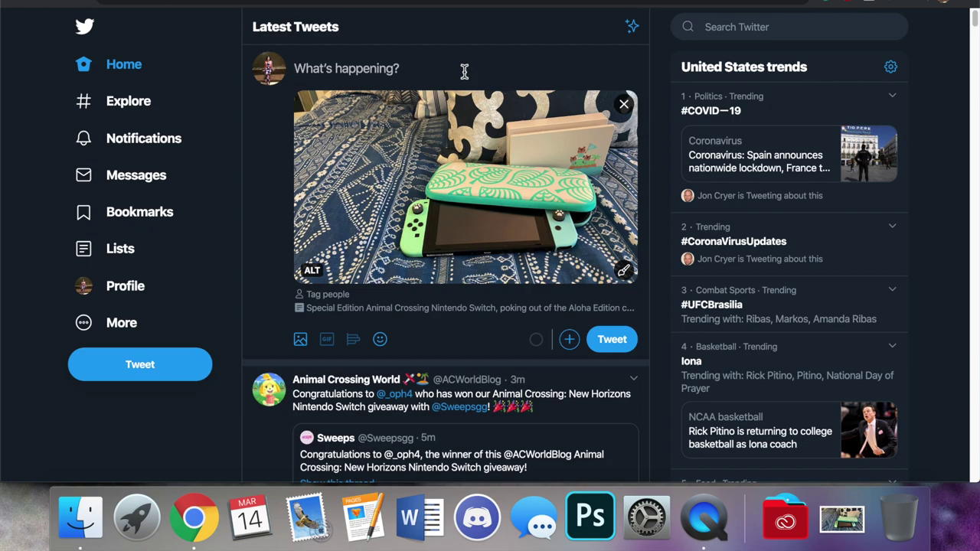
{"action": "type", "text": "It's so beautiful."}
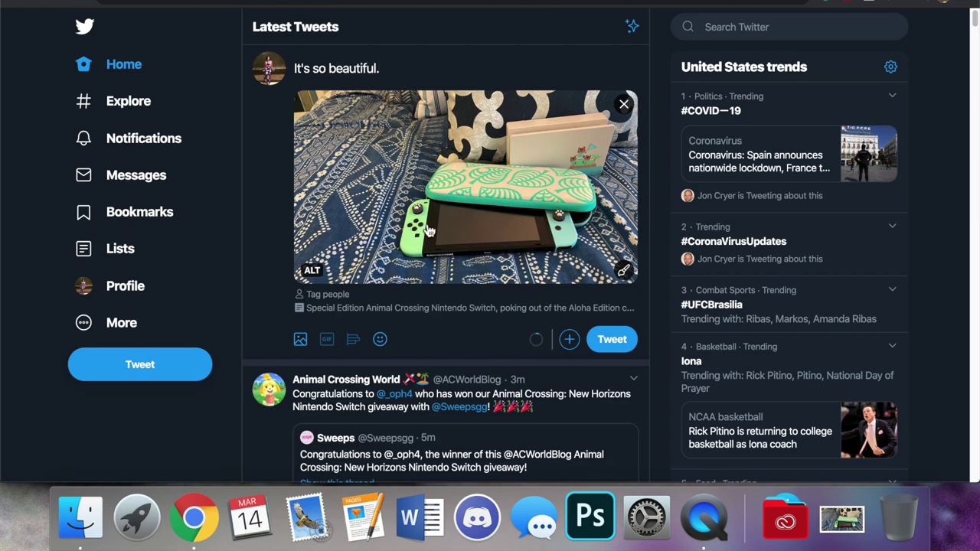
{"action": "left_click", "coordinate": [382, 343]}
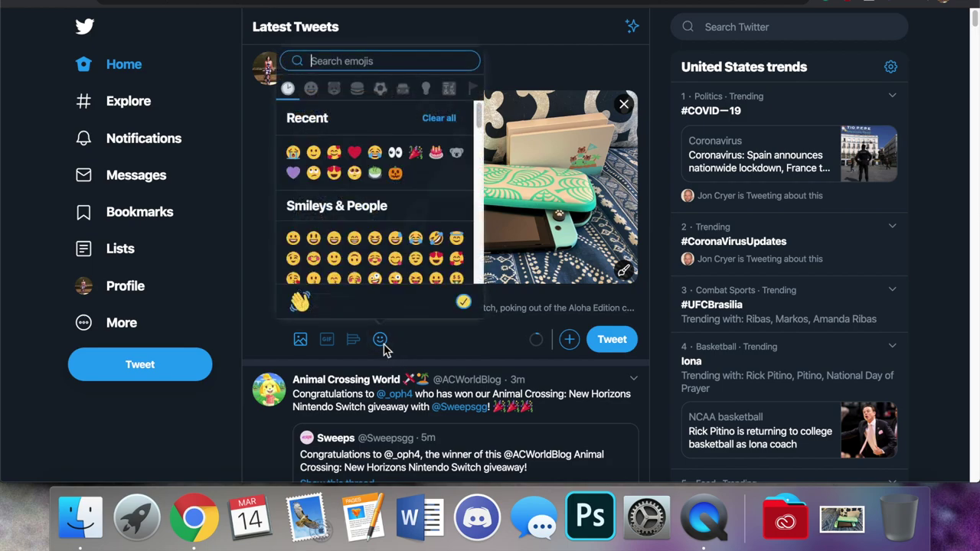
{"action": "left_click", "coordinate": [335, 174]}
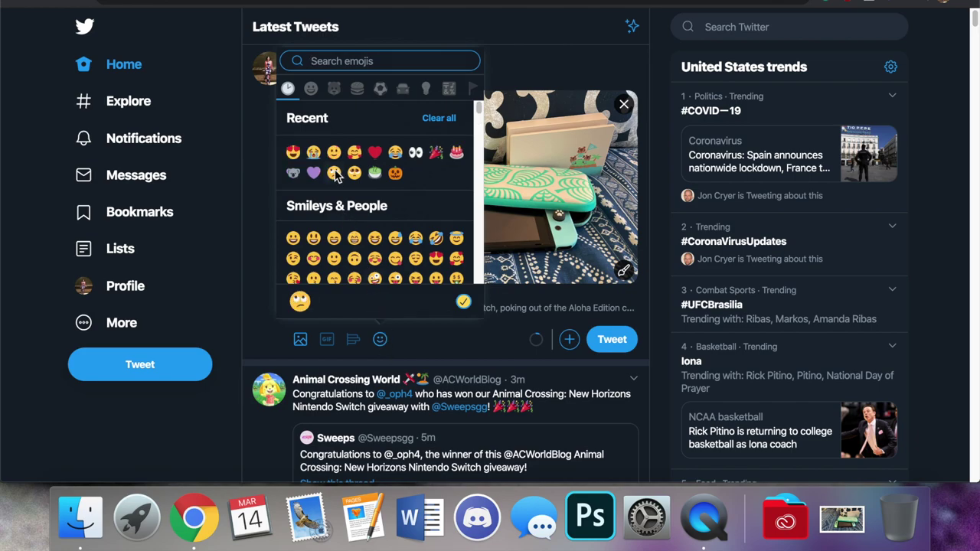
{"action": "left_click", "coordinate": [547, 70]}
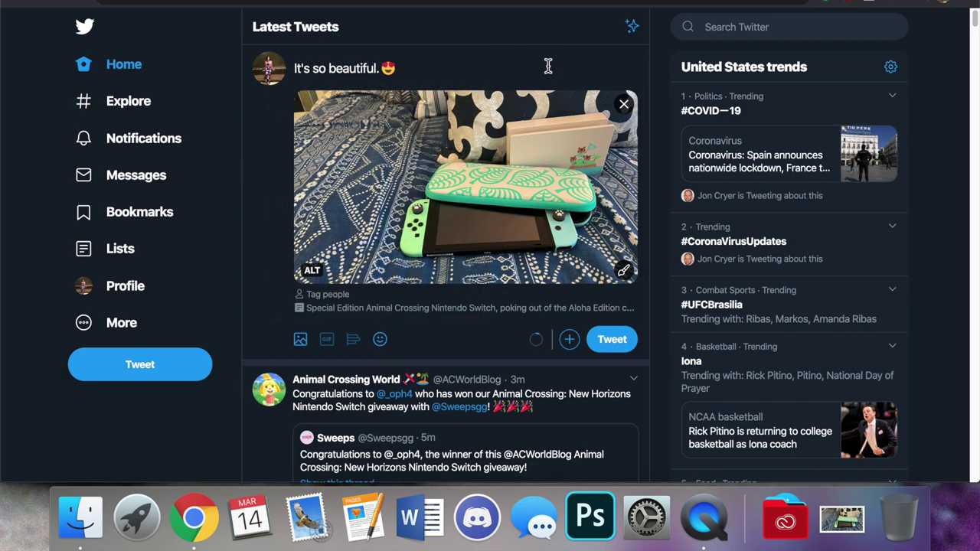
{"action": "left_click", "coordinate": [612, 340]}
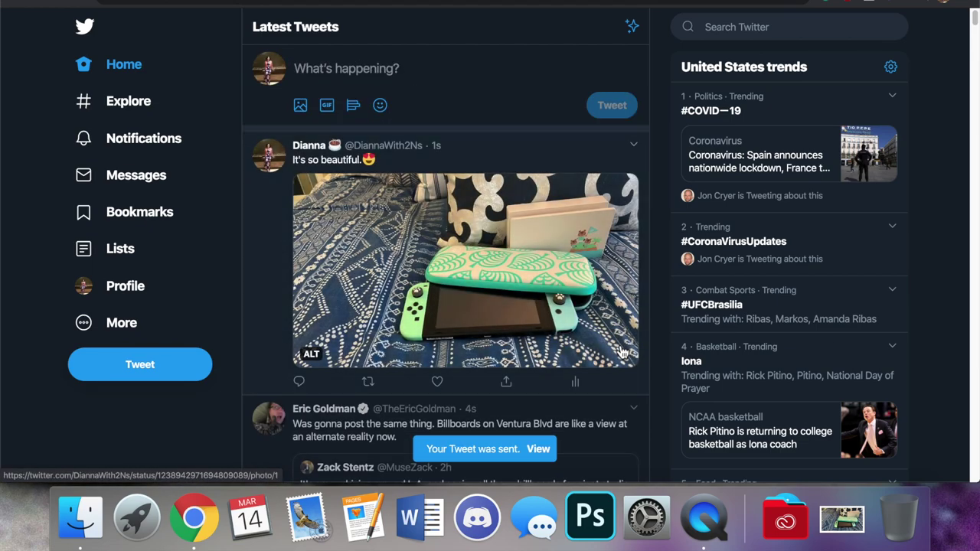